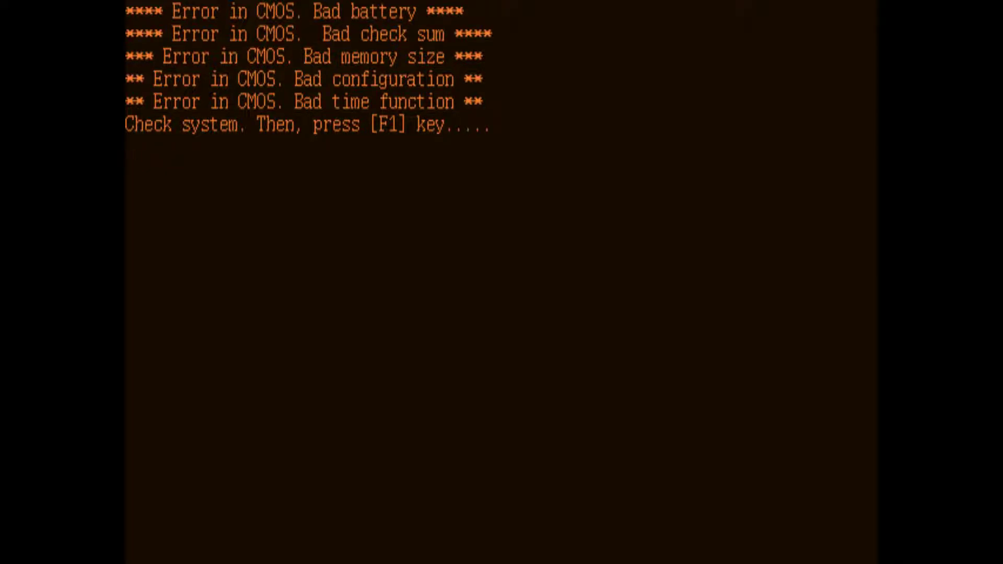
- Enter System setup past the CMOS errors and save it with hard disk type 11 (20MB)
{"action": "key", "text": "F1"}
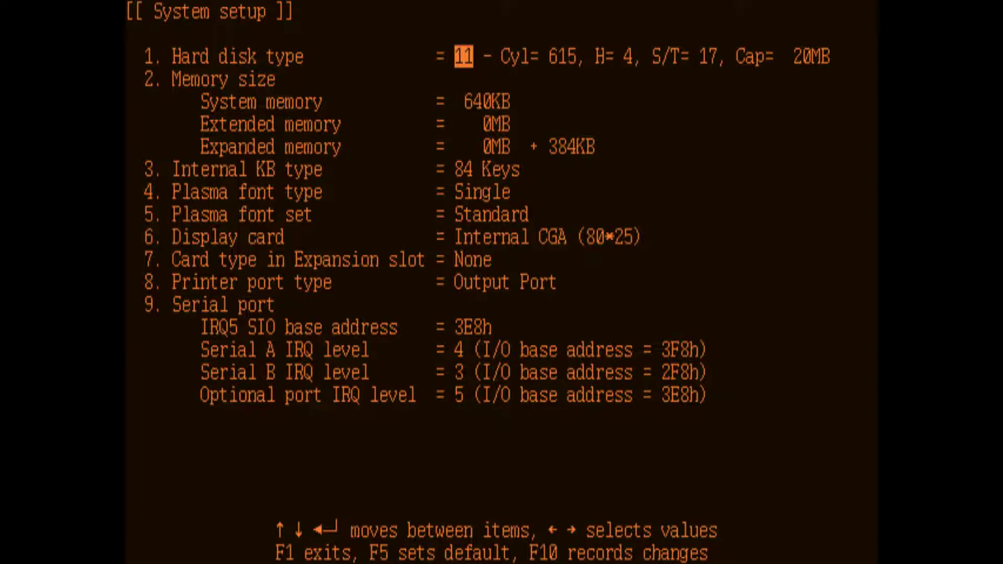
{"action": "key", "text": "F10"}
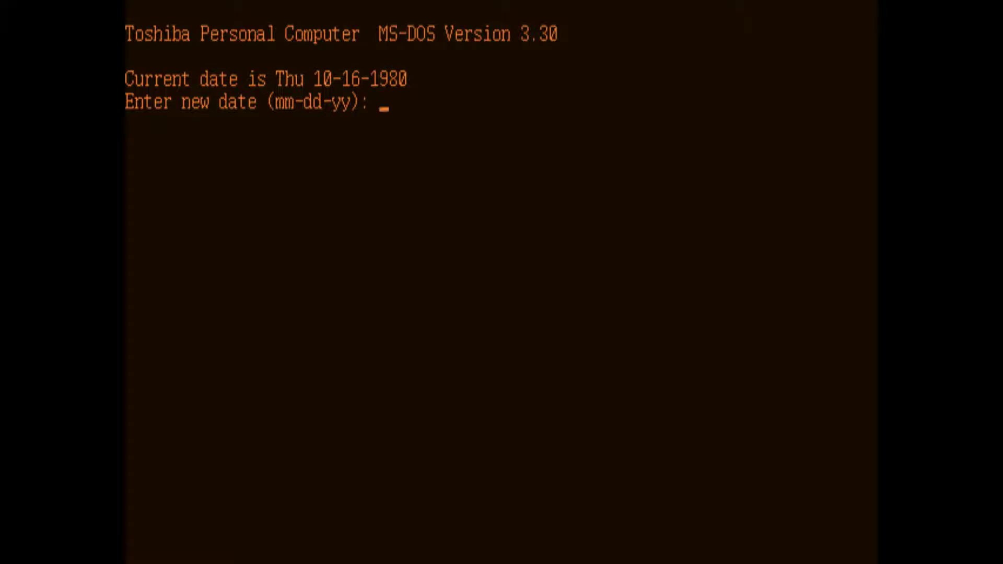
- Set the DOS date to 10-16-2018, then launch fdisk to reach the FDISK Options menu
{"action": "type", "text": "10-16-2018"}
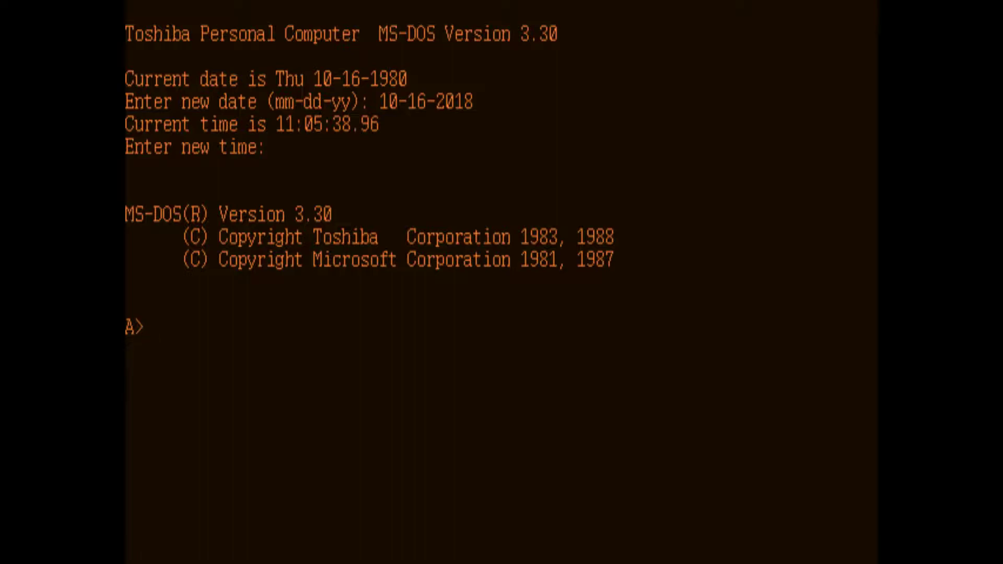
{"action": "type", "text": "fdisk"}
{"action": "key", "text": "Return"}
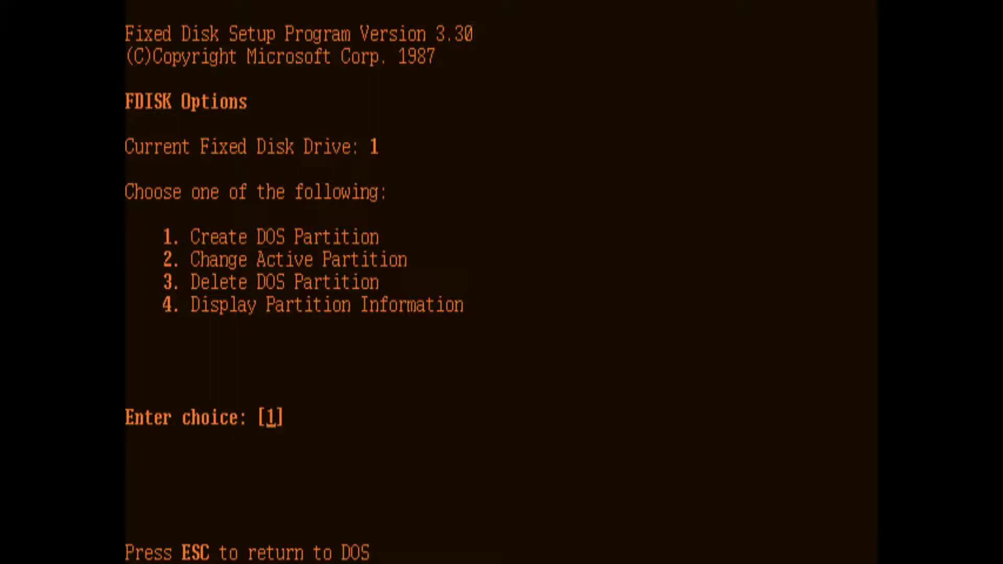
- Create the primary DOS partition and keep the current date after the restart
{"action": "key", "text": "Return"}
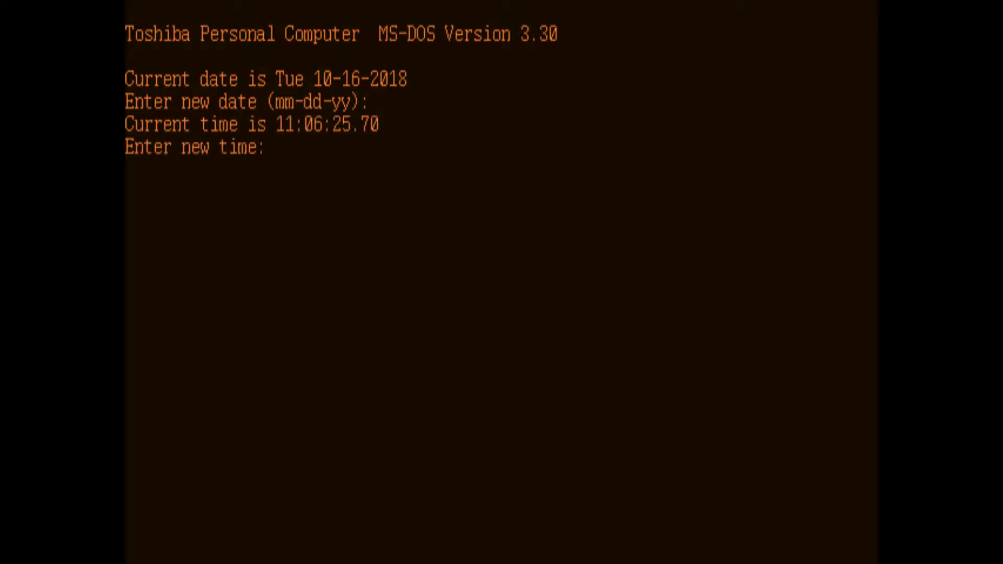
{"action": "key", "text": "Return"}
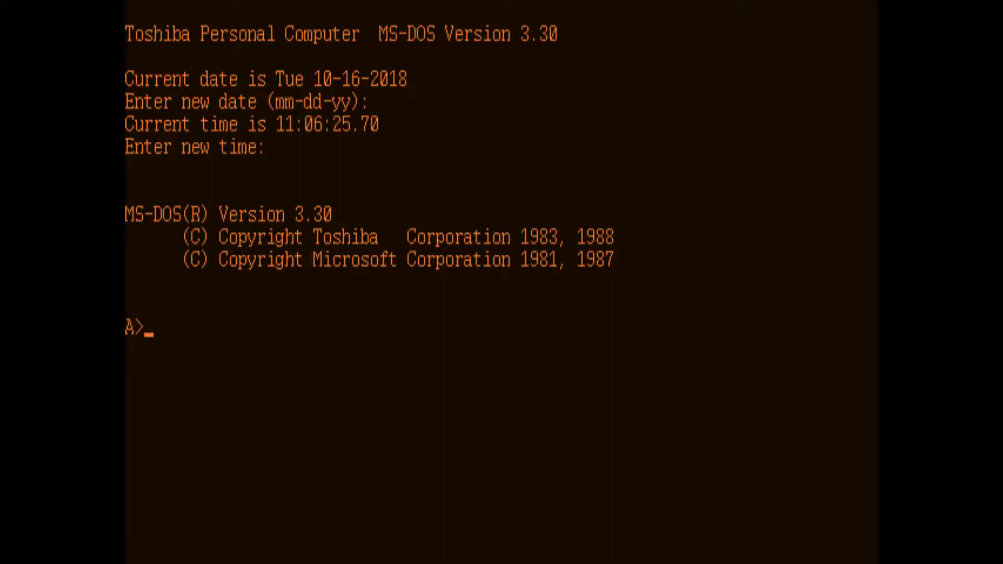
- Format drive C: with format c:, answering y to the data-loss warning
{"action": "type", "text": "format c:"}
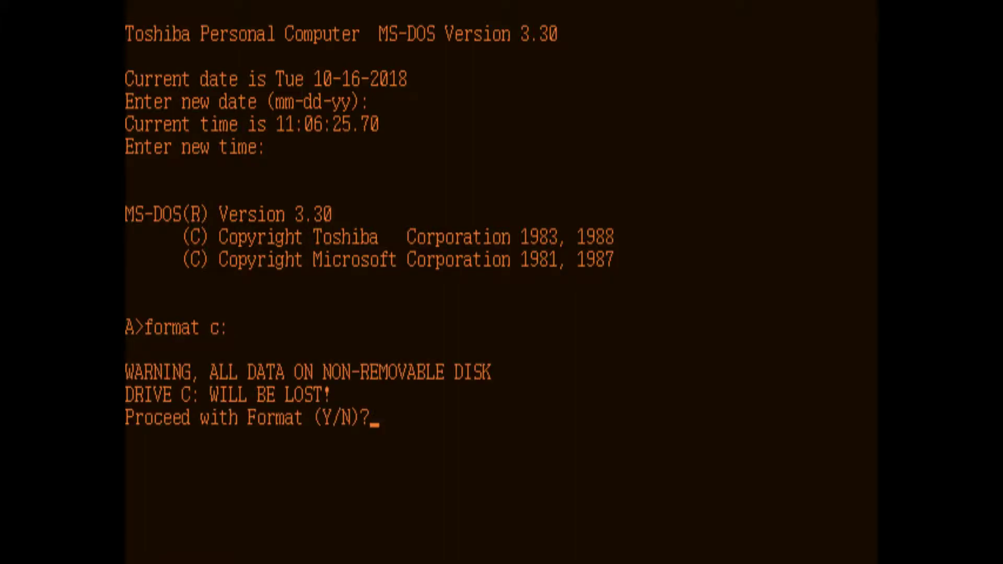
{"action": "type", "text": "y"}
{"action": "key", "text": "Return"}
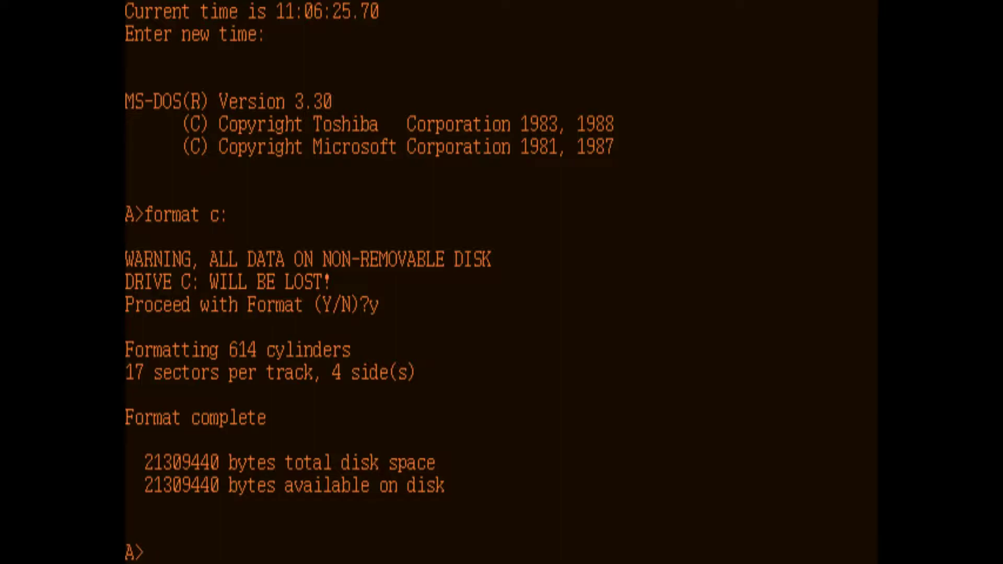
- Run sys c: and md c:\dos, then enter the copy a:\ c:\dos command
{"action": "type", "text": "sys c:"}
{"action": "key", "text": "Return"}
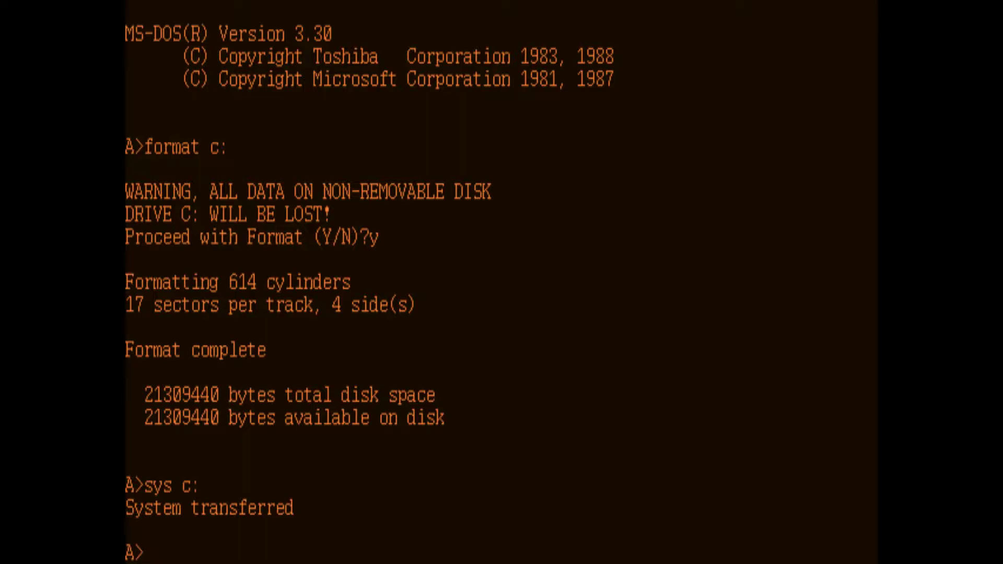
{"action": "type", "text": "md c:\\dos"}
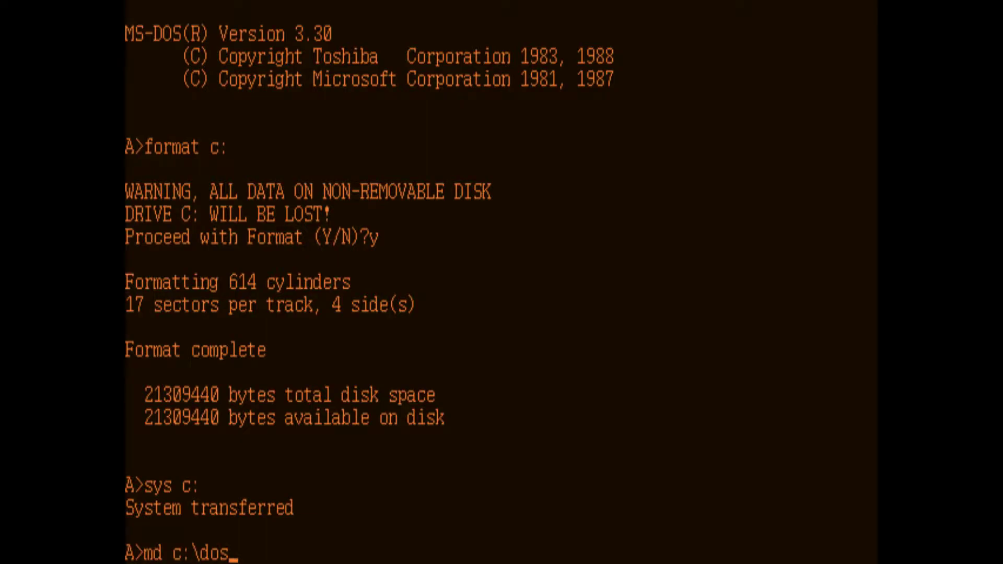
{"action": "key", "text": "Return"}
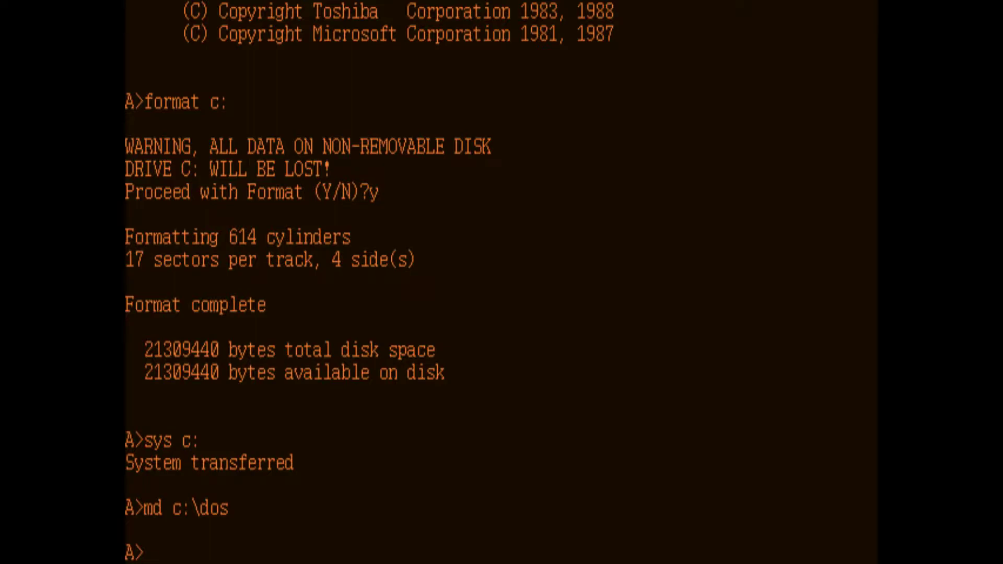
{"action": "type", "text": "copy a:"}
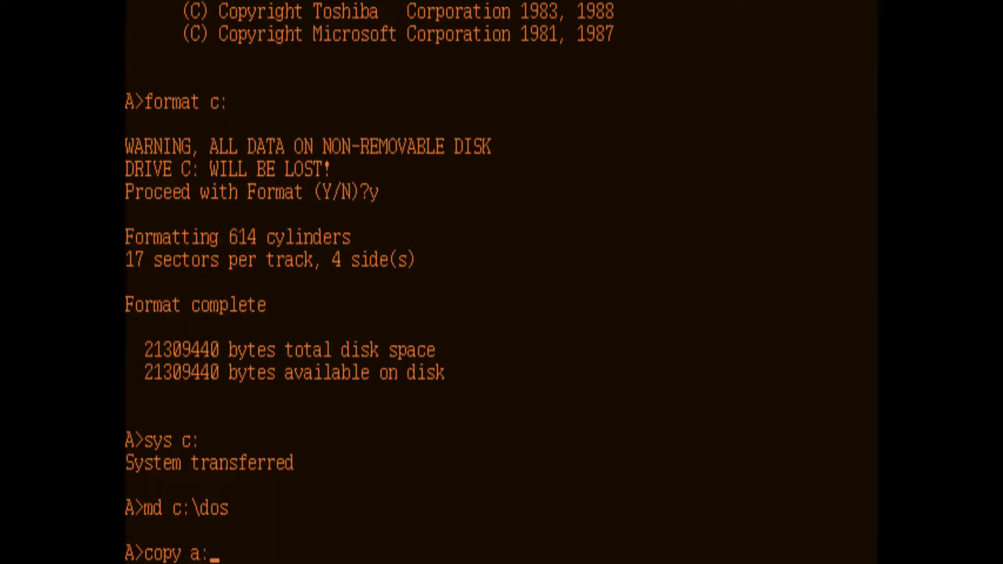
{"action": "type", "text": "\\ c:\\dos"}
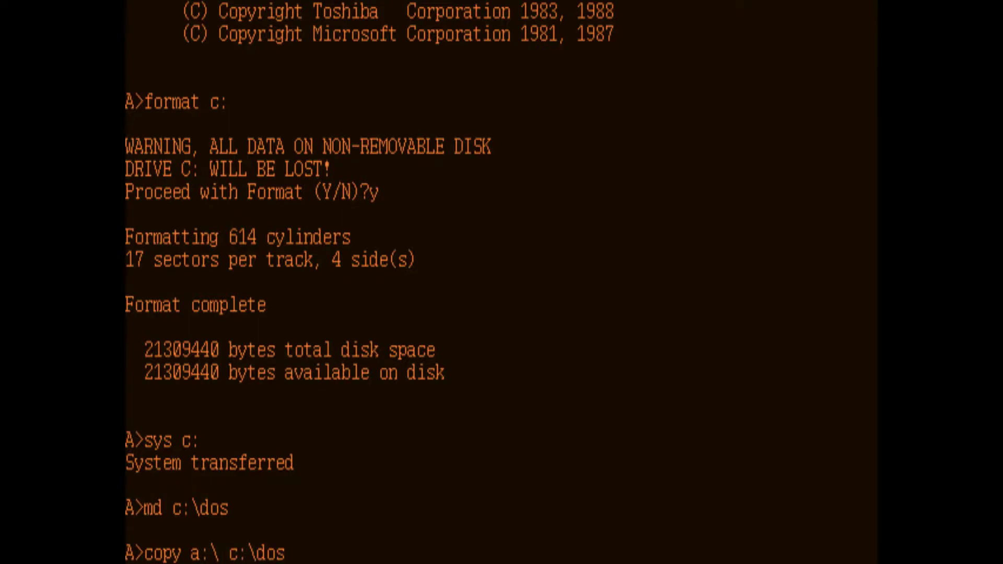
- Copy all 47 files from A: into C:\DOS and COMMAND.COM into C:\
{"action": "key", "text": "Return"}
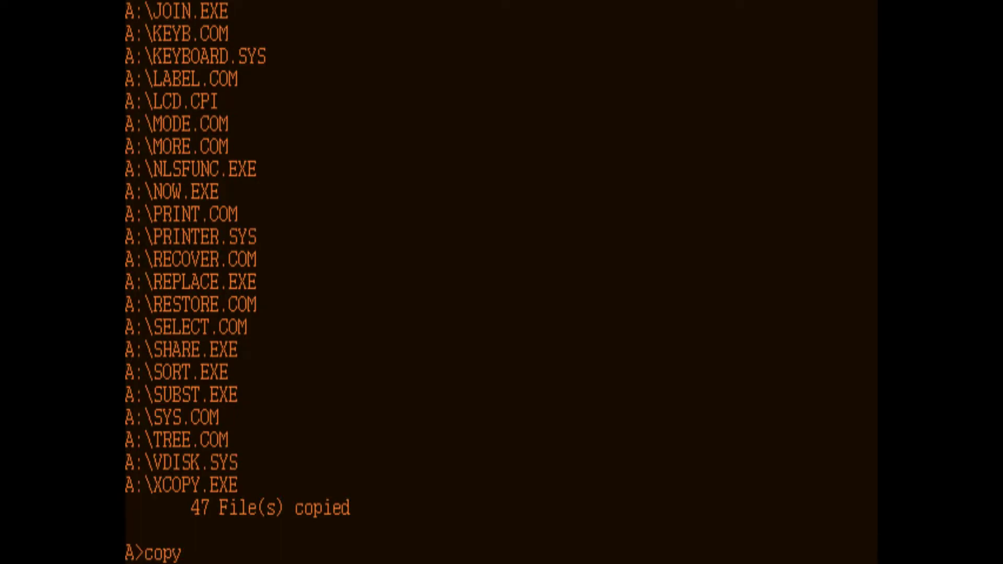
{"action": "type", "text": "a:\\command.com "}
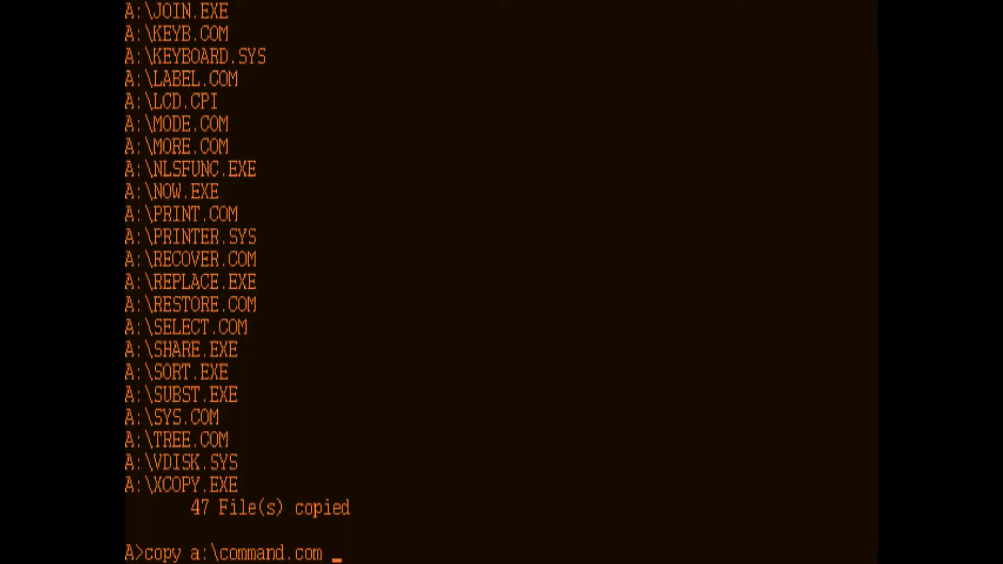
{"action": "type", "text": "c:\\"}
{"action": "key", "text": "Return"}
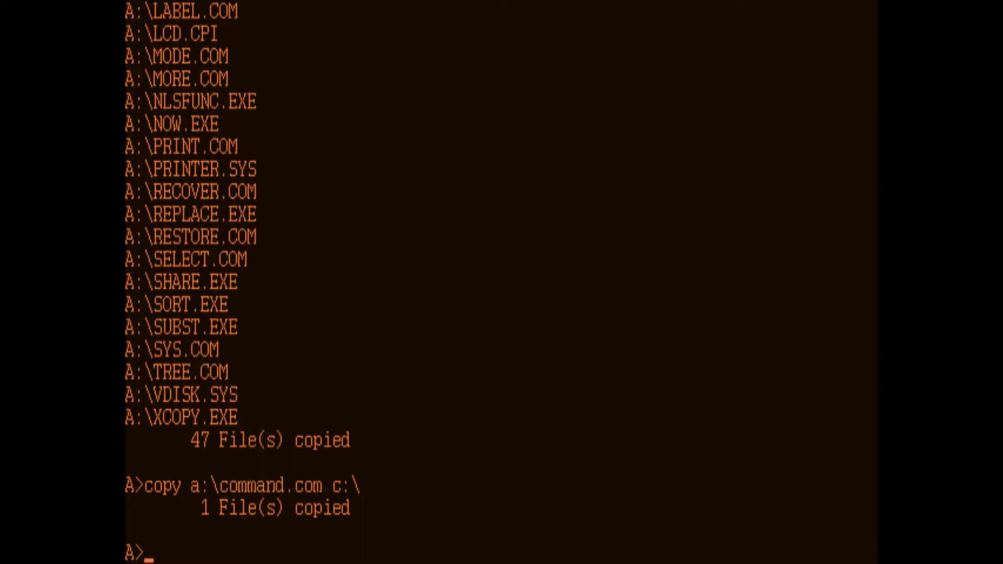
- Run copy a:\ c:\dos, correcting the mistyped destination, to copy 18 more files
{"action": "type", "text": "copy a:\\"}
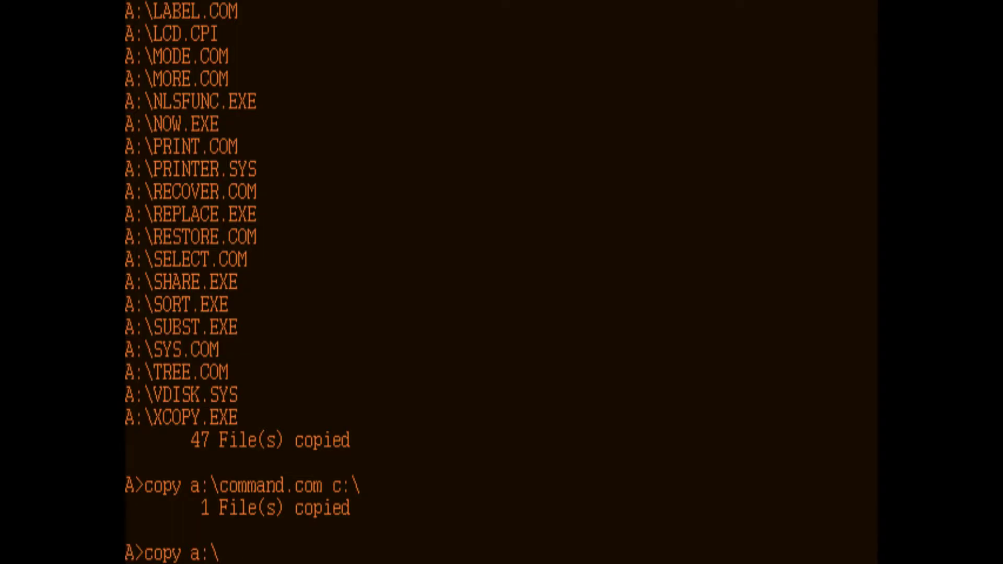
{"action": "type", "text": " c:dd\\dos"}
{"action": "key", "text": "BackSpace"}
{"action": "key", "text": "BackSpace"}
{"action": "key", "text": "BackSpace"}
{"action": "key", "text": "BackSpace"}
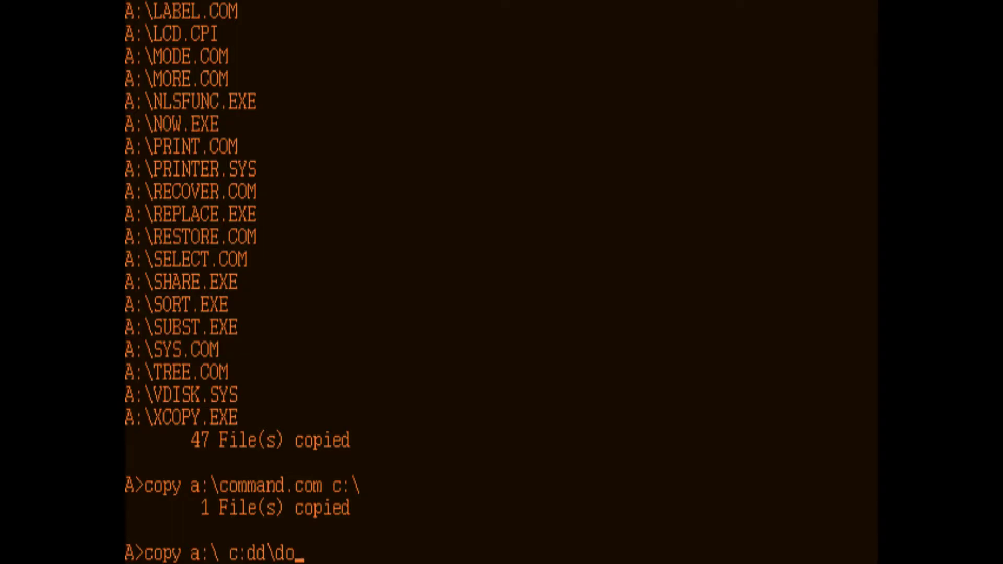
{"action": "key", "text": "BackSpace"}
{"action": "type", "text": "\\dos"}
{"action": "key", "text": "BackSpace"}
{"action": "key", "text": "BackSpace"}
{"action": "key", "text": "BackSpace"}
{"action": "key", "text": "BackSpace"}
{"action": "key", "text": "BackSpace"}
{"action": "type", "text": "\\dos"}
{"action": "key", "text": "Return"}
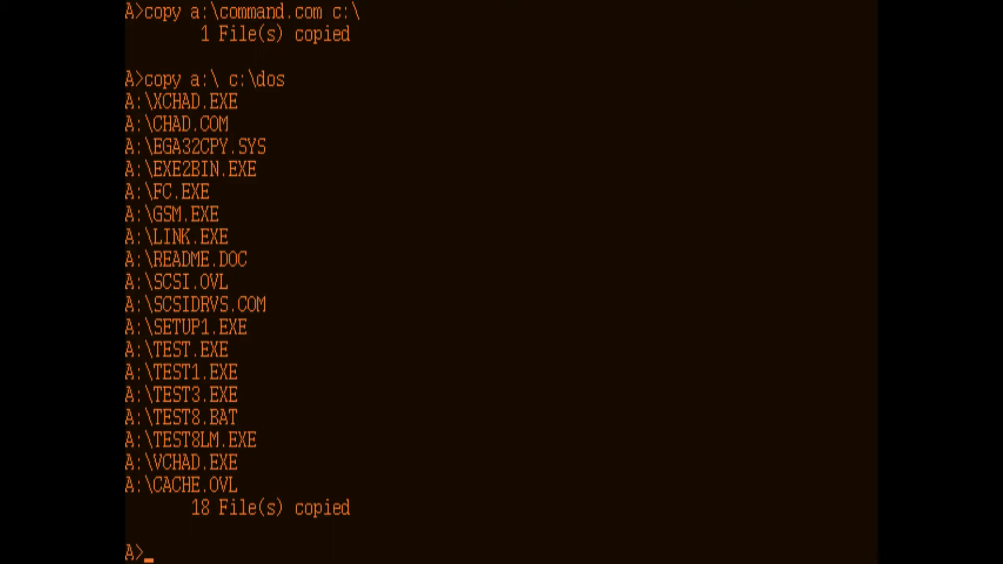
- Reboot the machine with Ctrl+Alt+Del so it starts from drive C:
{"action": "key", "text": "ctrl+alt+Delete"}
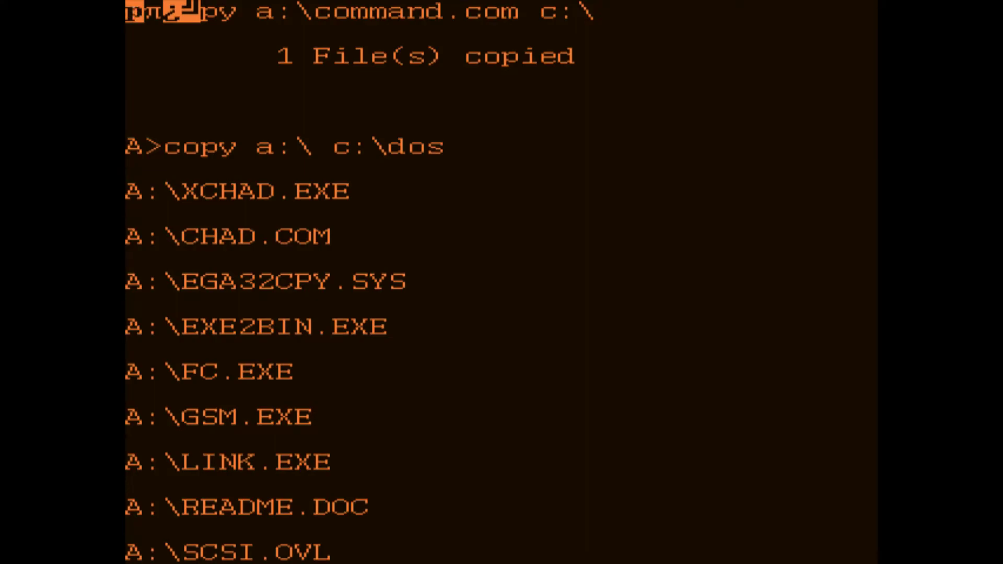